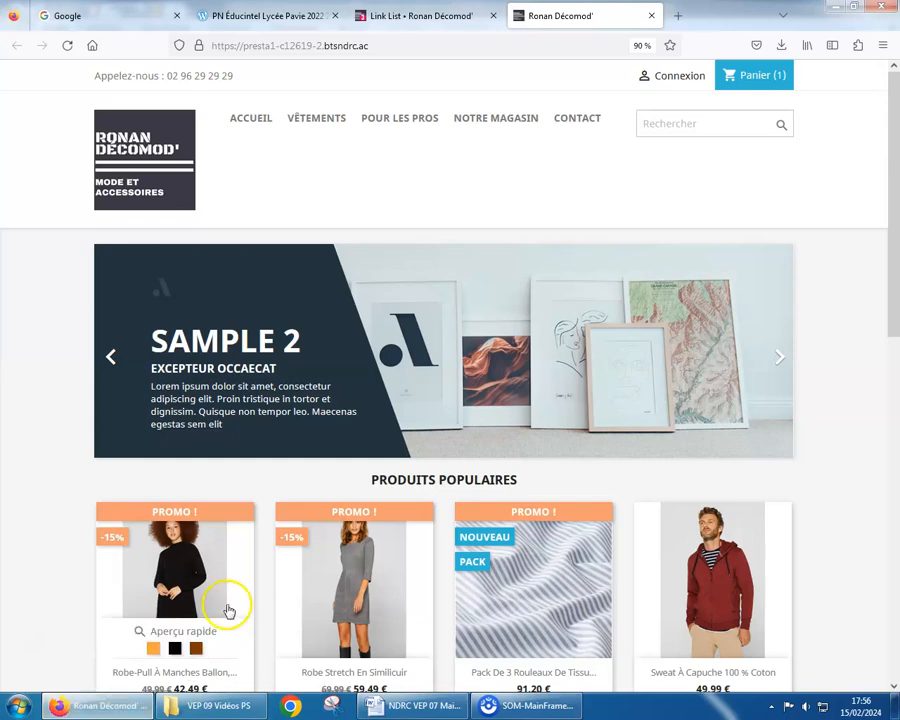
Examine the shop contact details in the Informations block of the storefront footer
drag(896, 136, 896, 508)
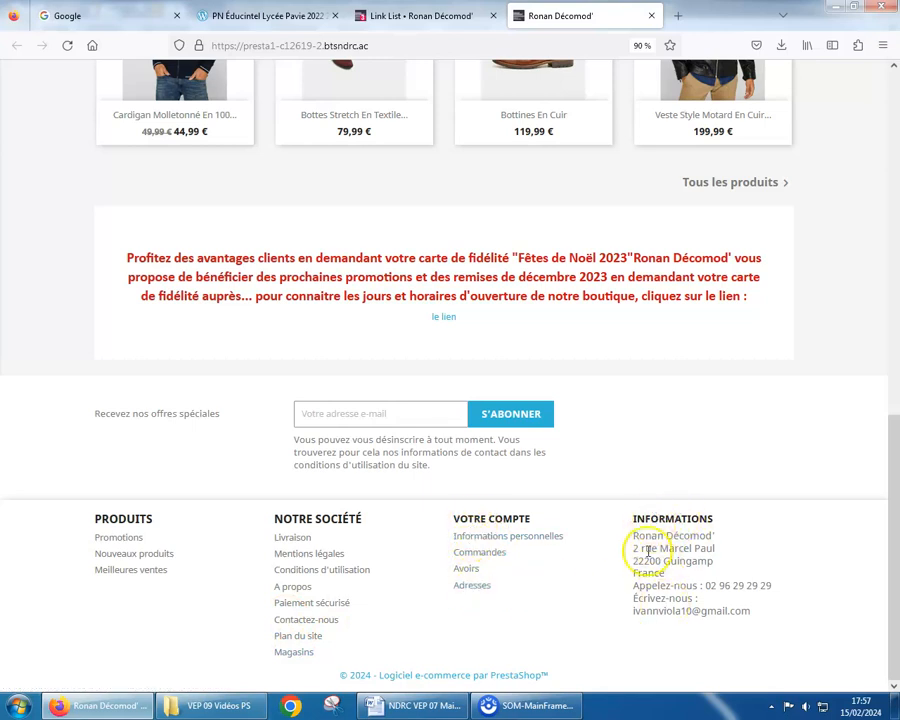
drag(641, 540, 748, 612)
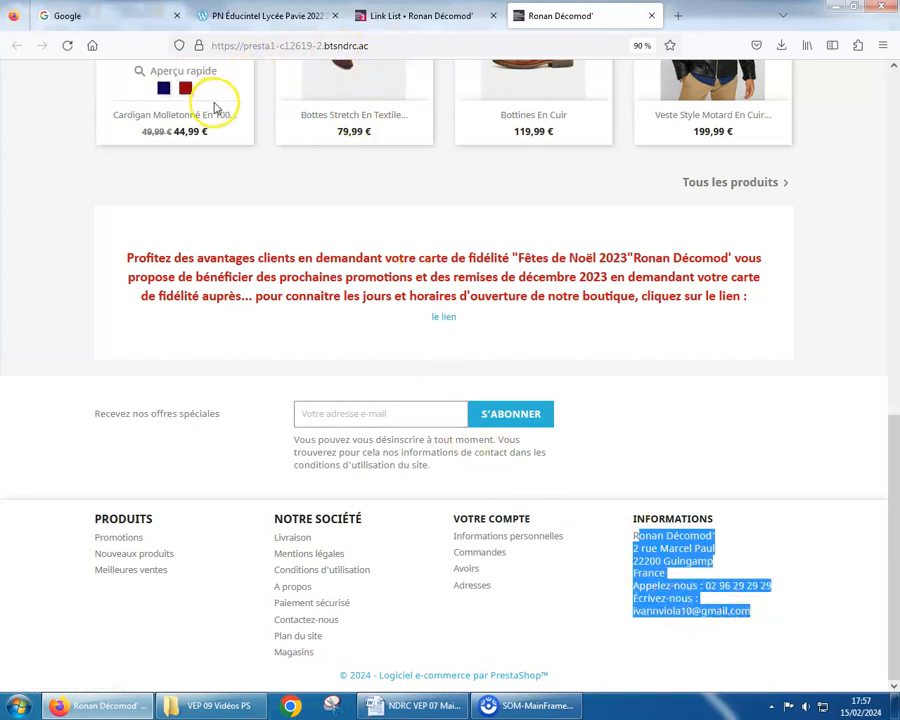
click(650, 537)
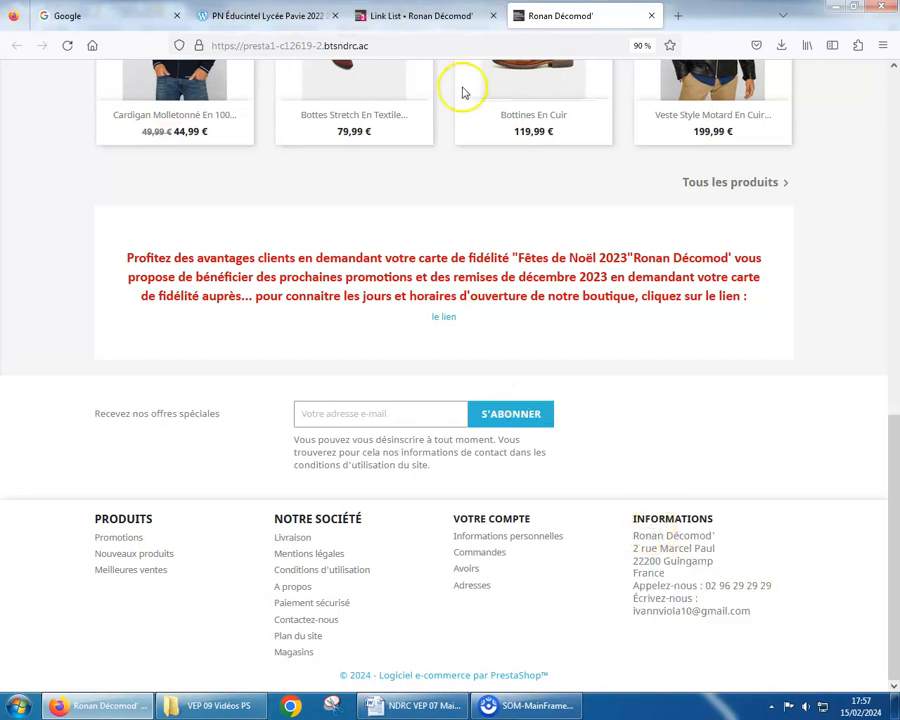
Open the shop's store contact settings (Magasins) in the back office and compare the coordinates with the storefront footer
click(402, 16)
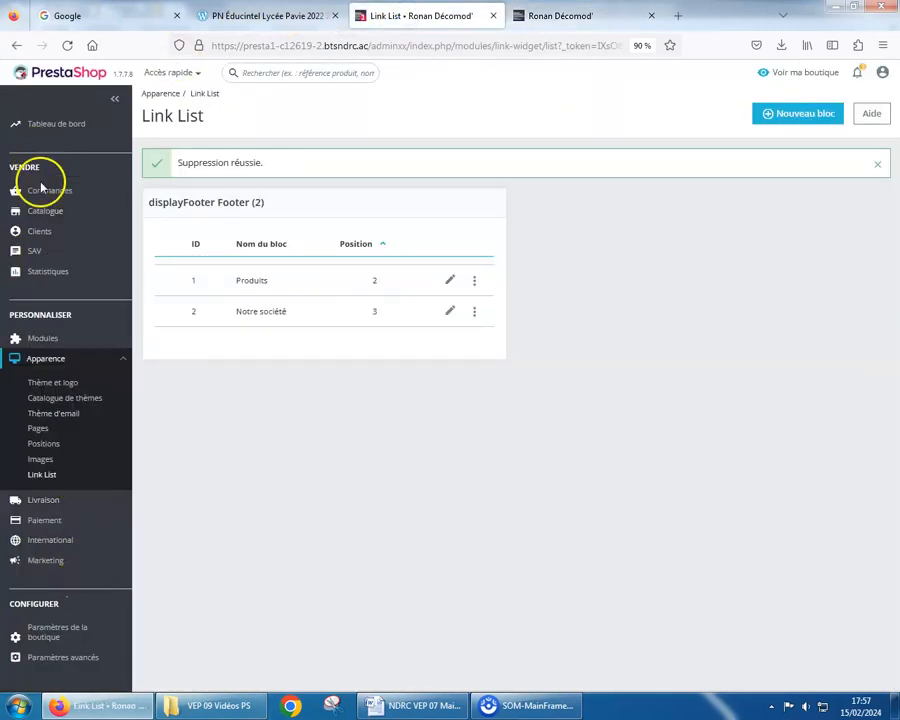
click(103, 632)
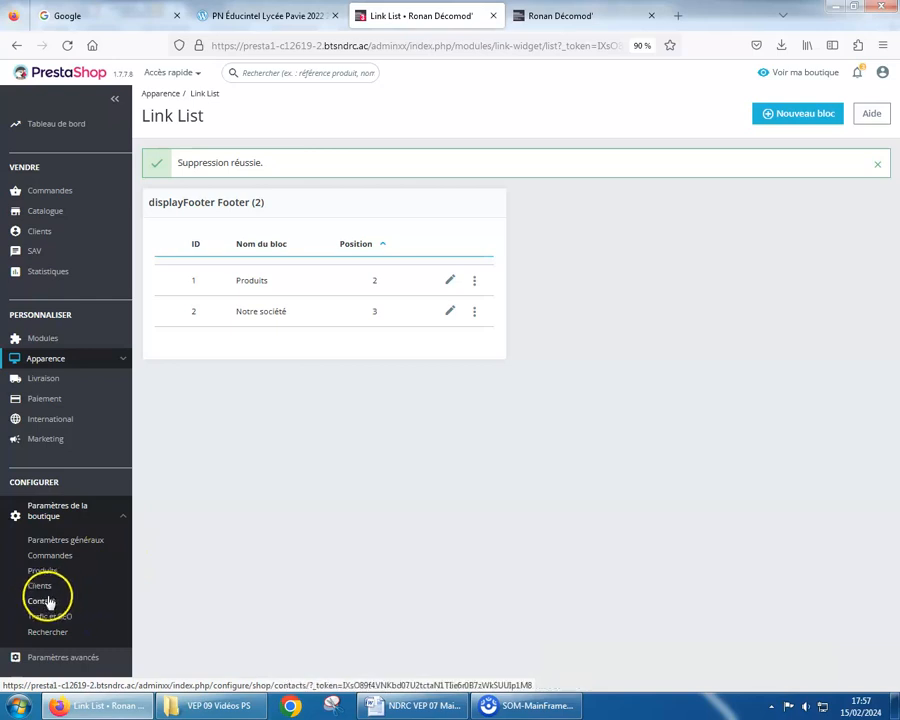
click(51, 605)
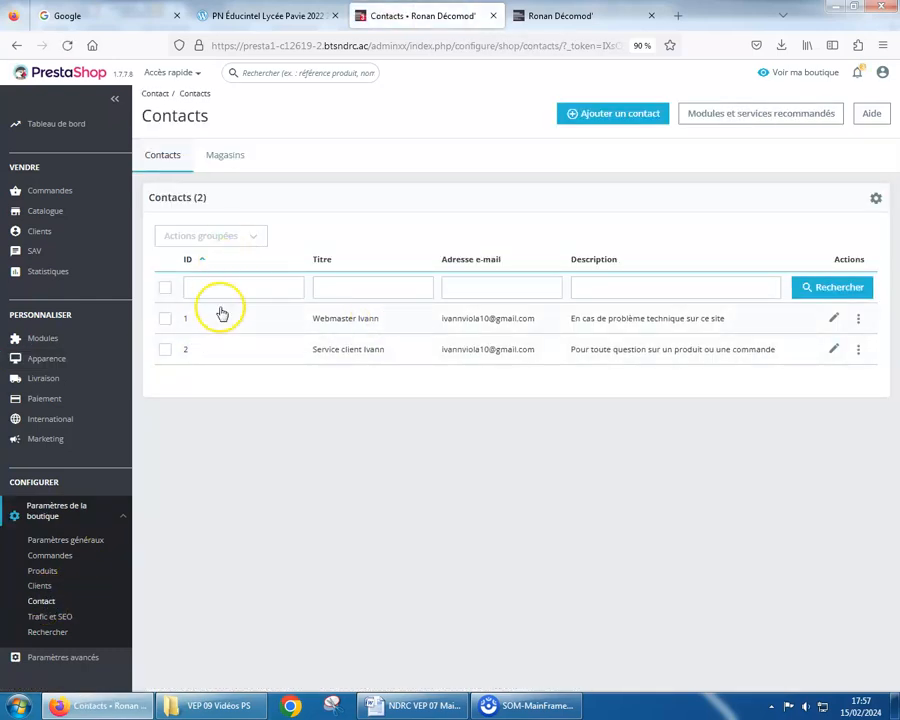
click(218, 157)
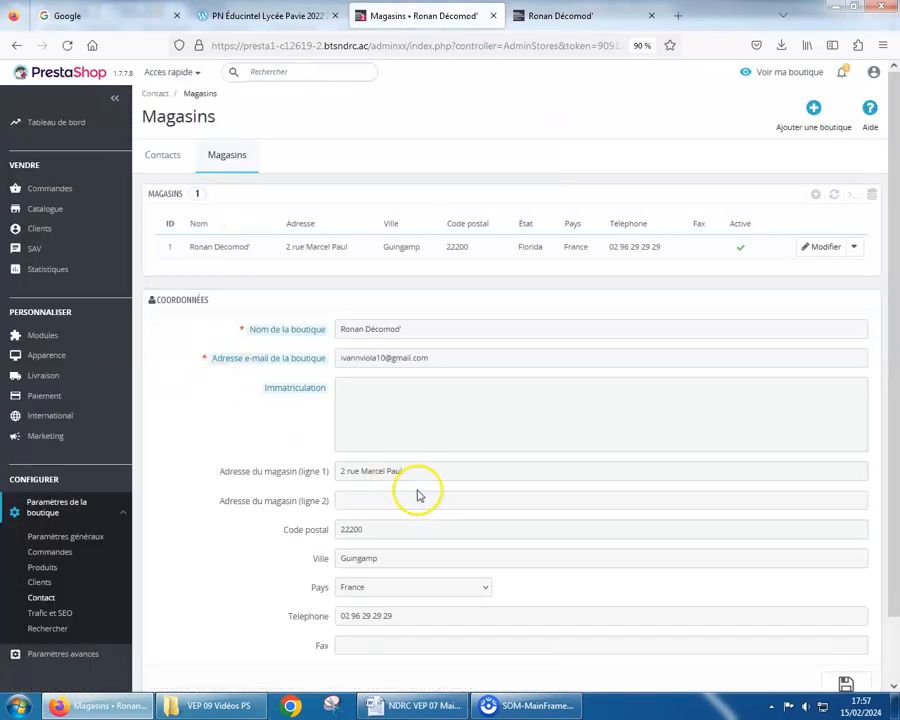
scroll(419, 494, down, 1)
click(548, 17)
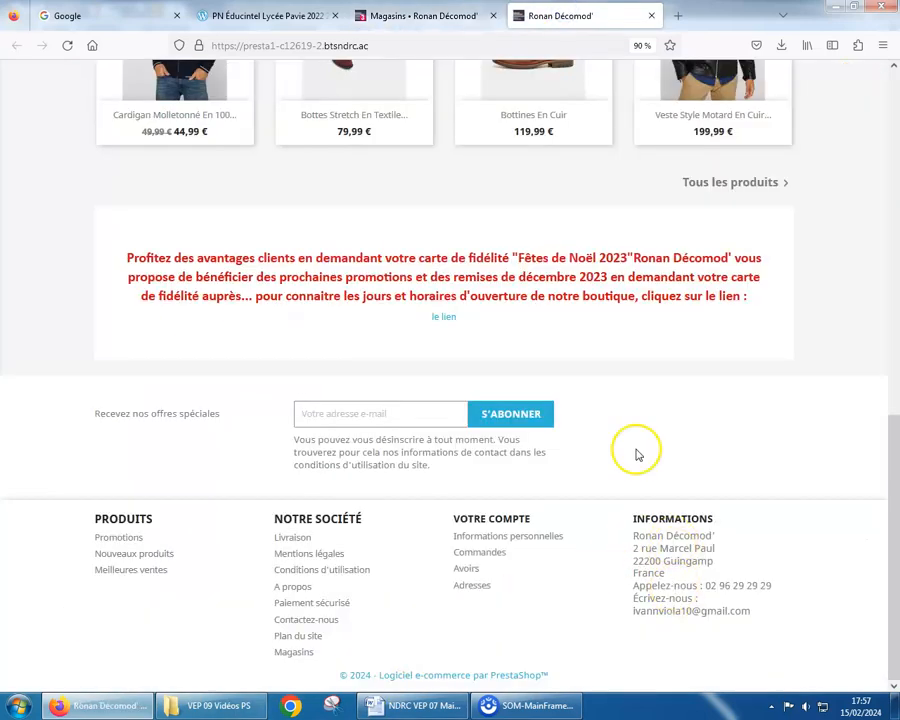
Change the street number in the shop's first address line to 3, save, and reload the storefront to check the footer
click(425, 16)
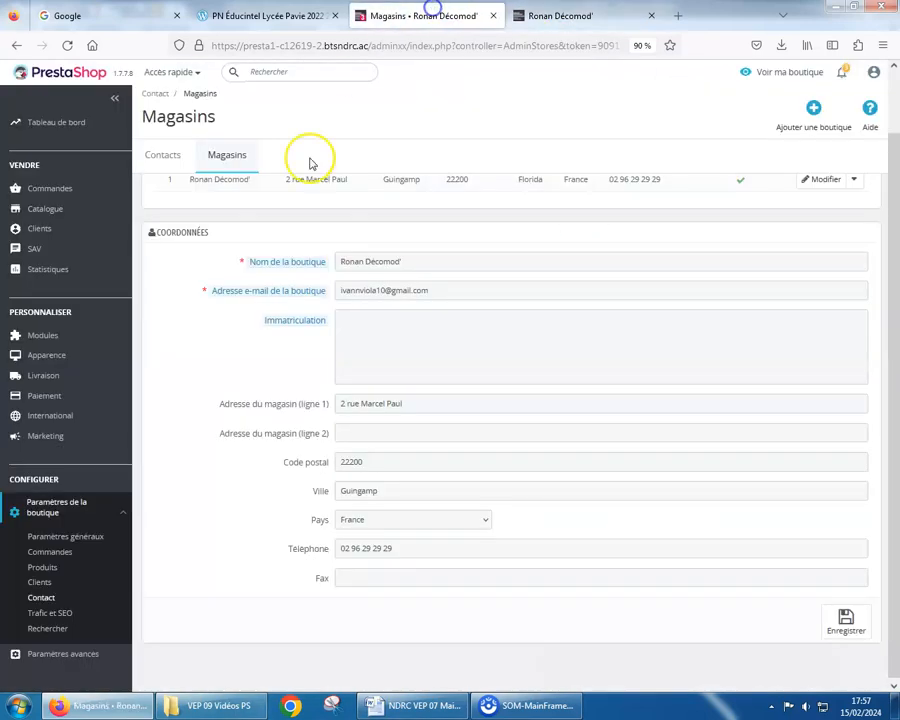
click(345, 403)
key(BackSpace)
text(3)
click(846, 621)
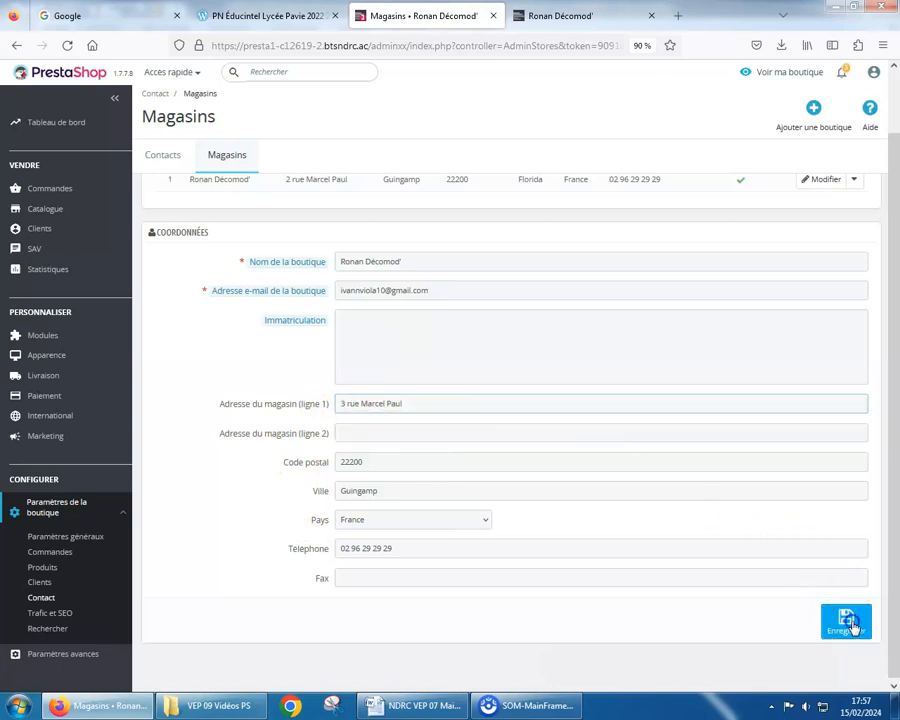
click(600, 17)
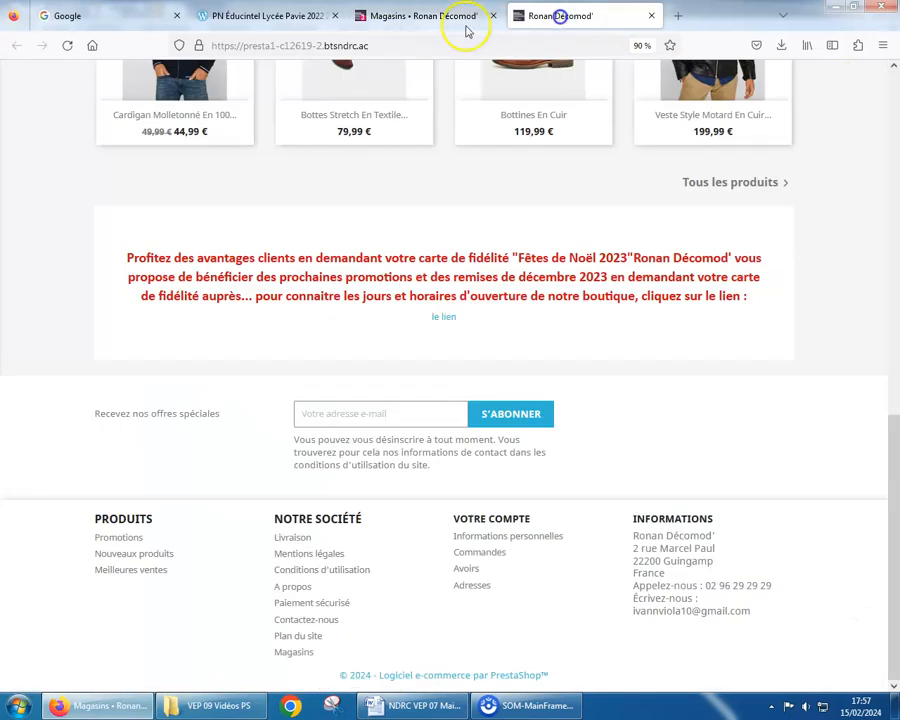
click(66, 45)
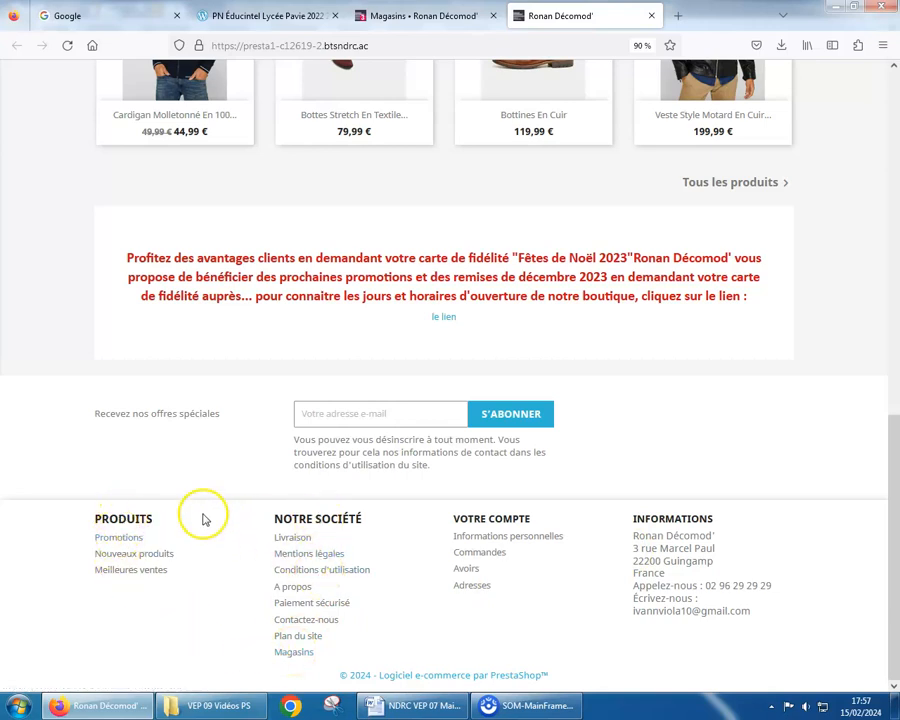
Open the Liste de liens configuration from the Footer section of the theme's homepage configuration
click(400, 15)
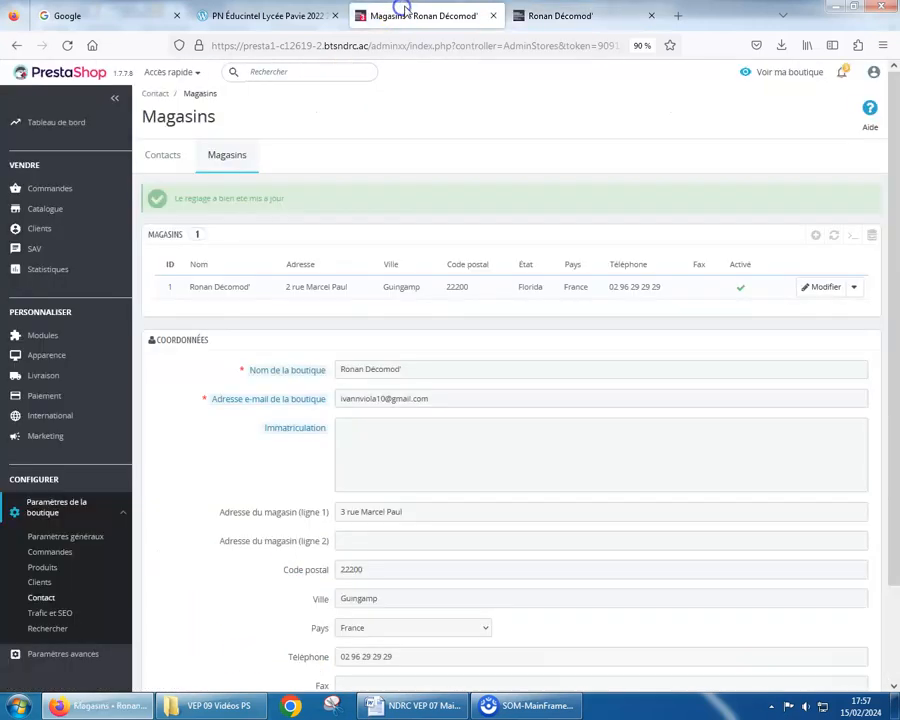
click(57, 381)
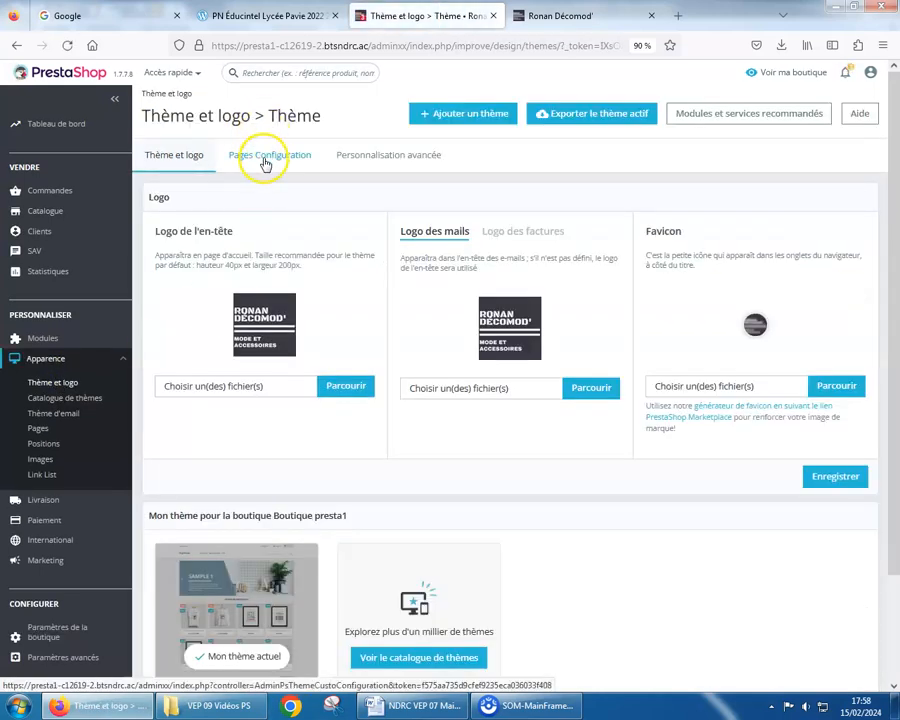
click(265, 163)
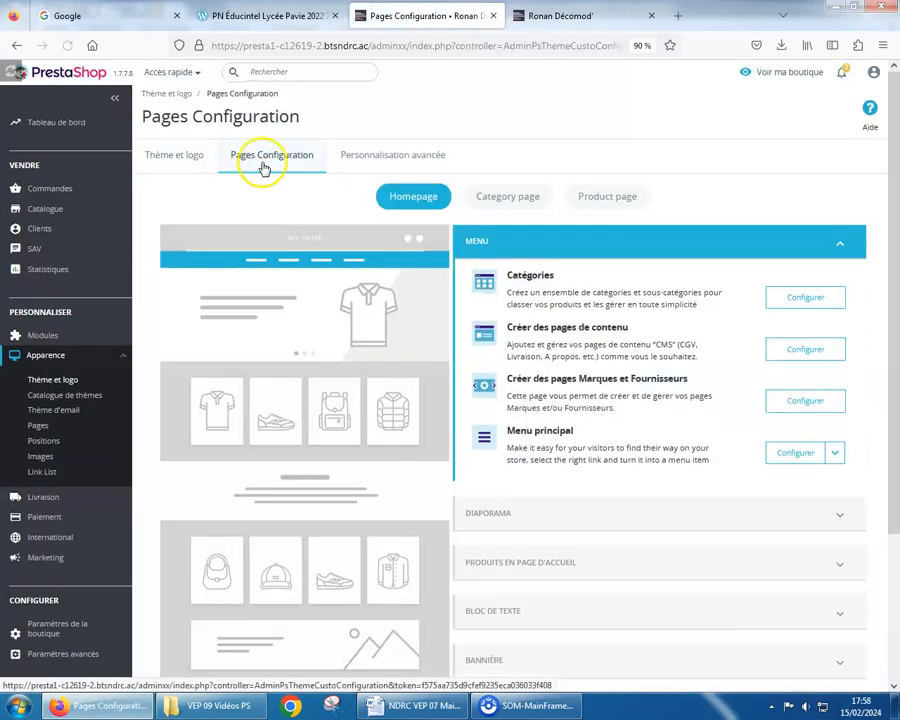
scroll(295, 380, down, 3)
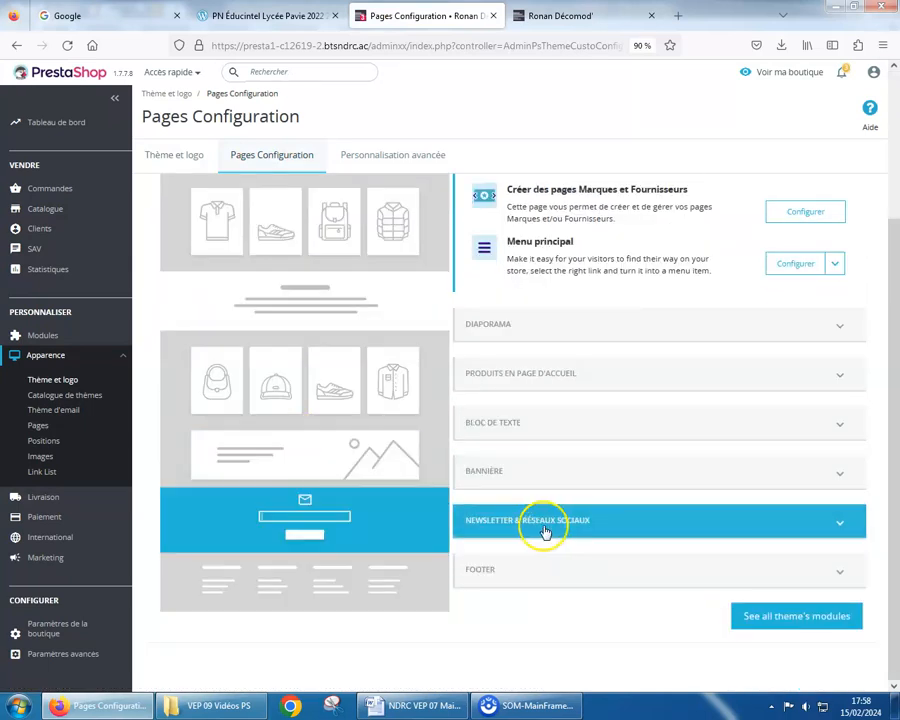
click(843, 570)
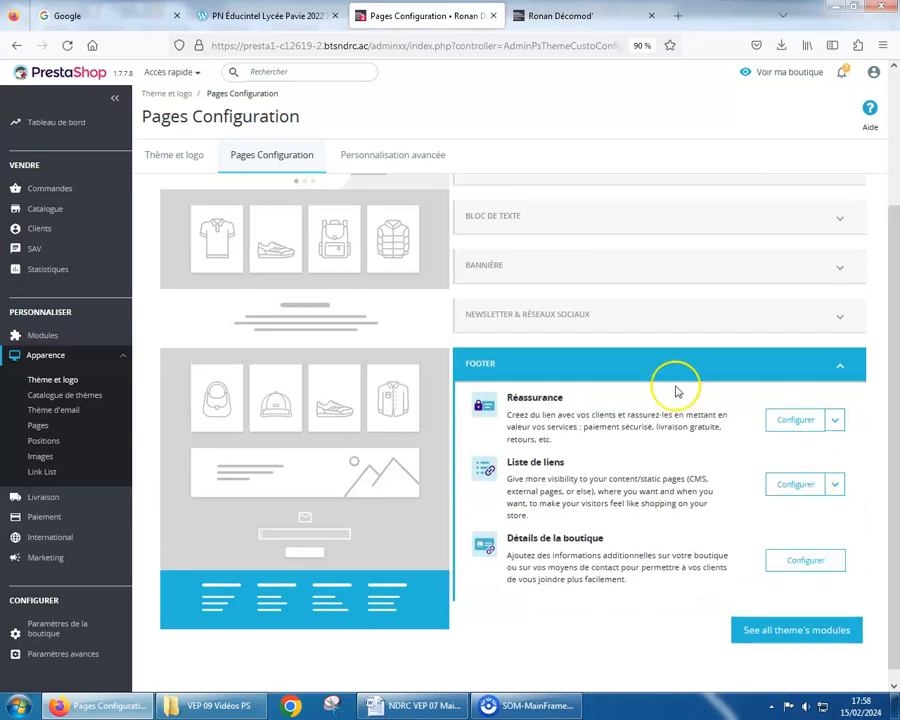
click(790, 486)
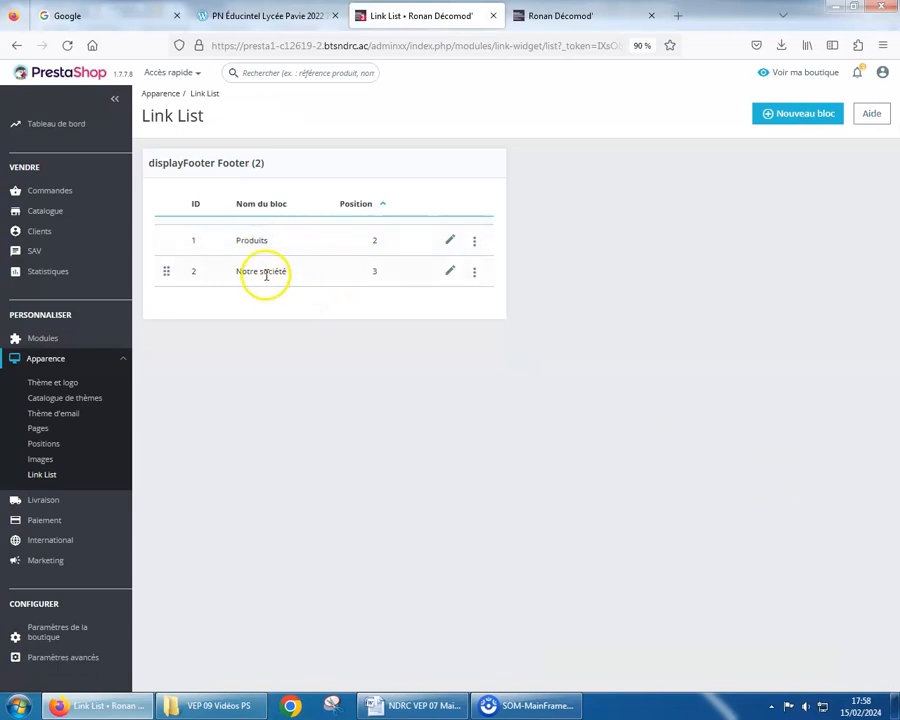
Examine the Produits link block's settings and compare them with the Produits column in the storefront footer
click(545, 16)
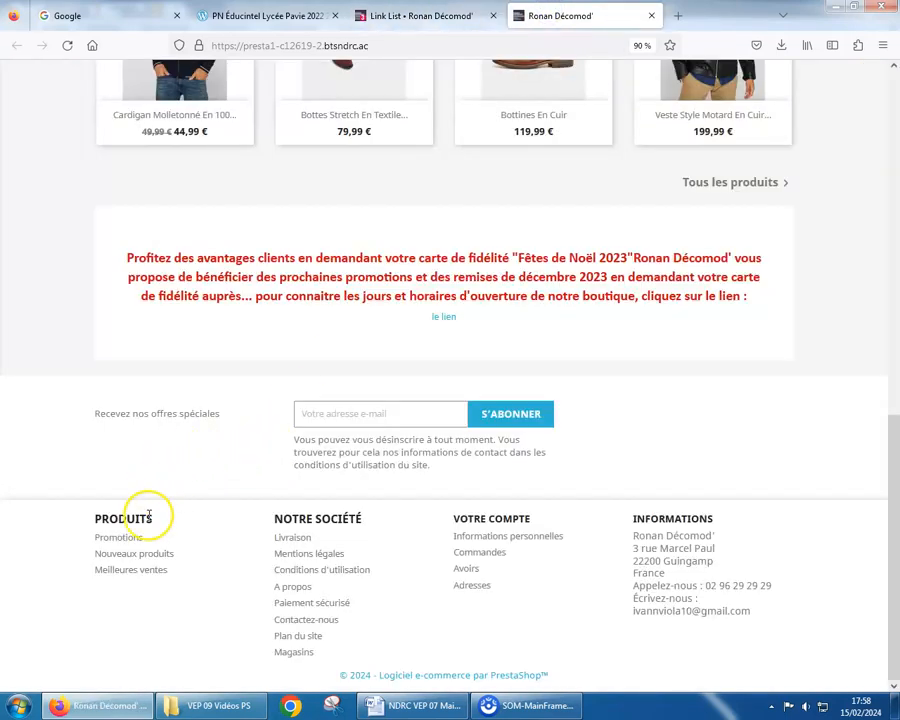
click(426, 14)
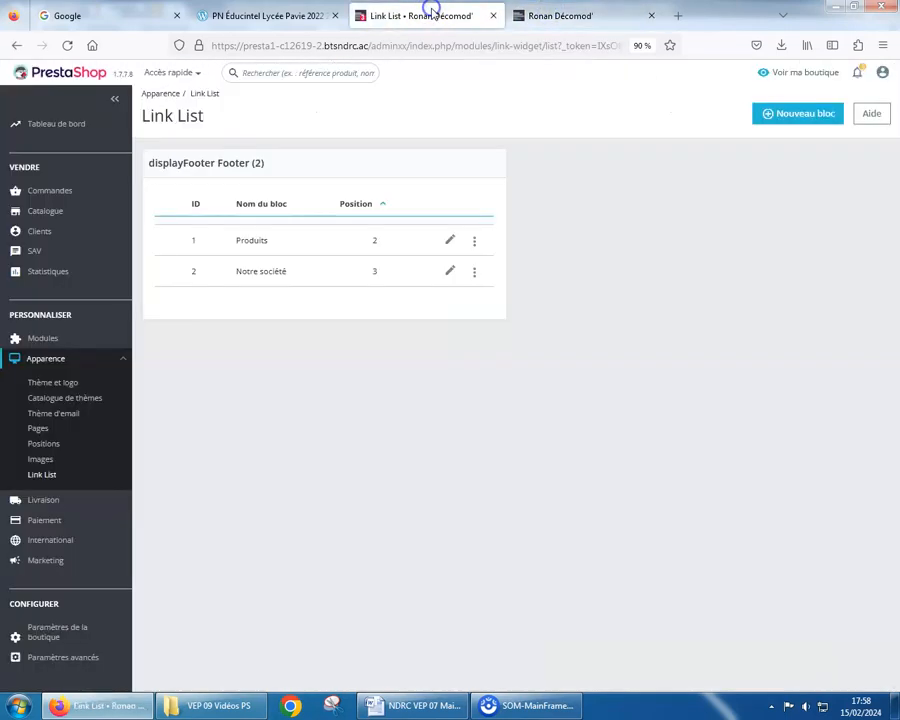
click(452, 243)
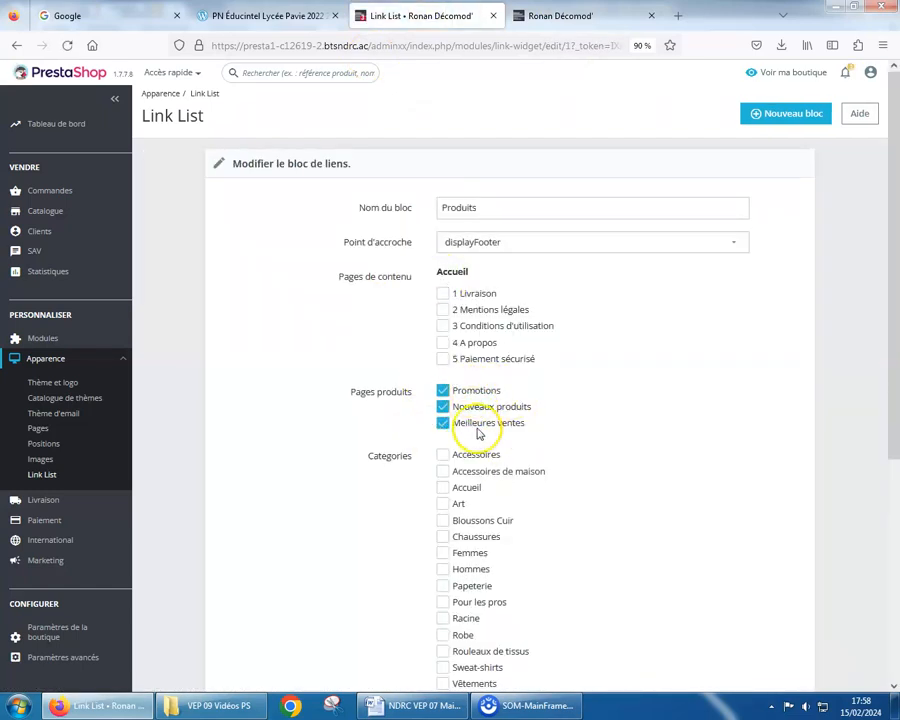
click(474, 244)
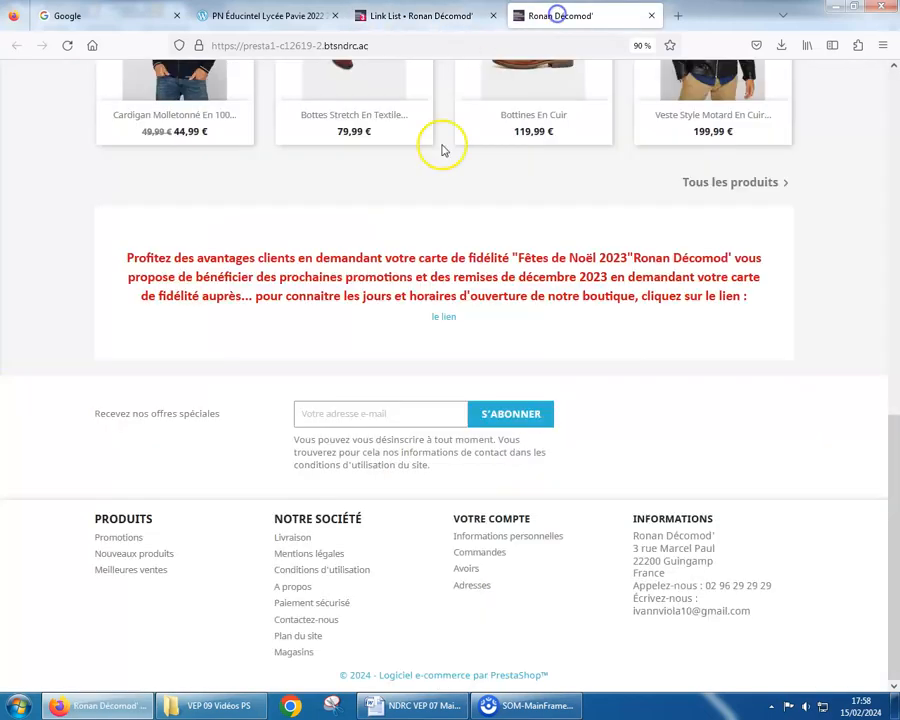
click(560, 15)
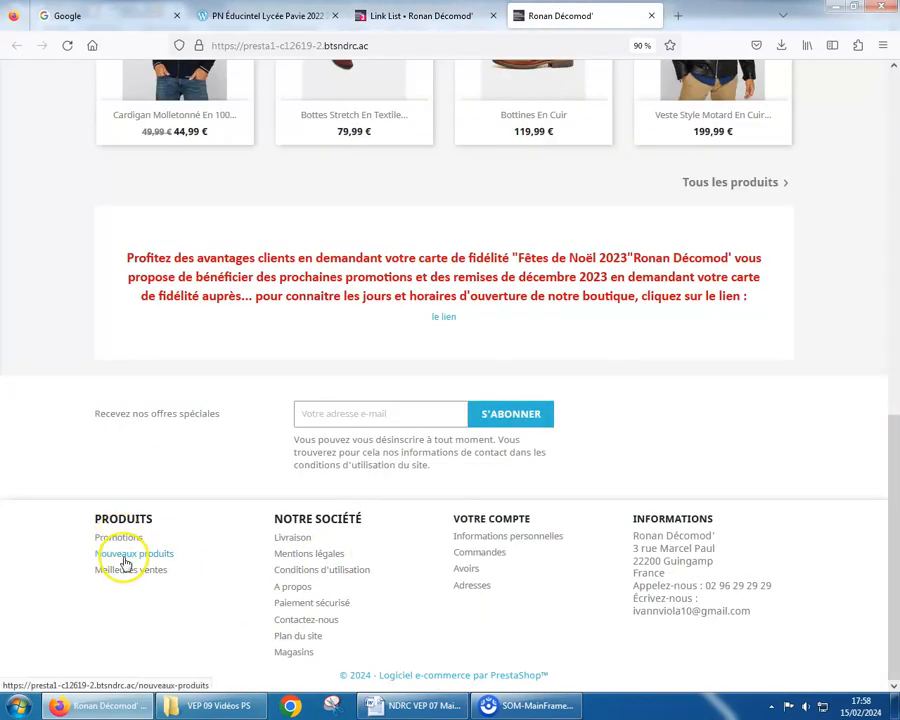
click(418, 17)
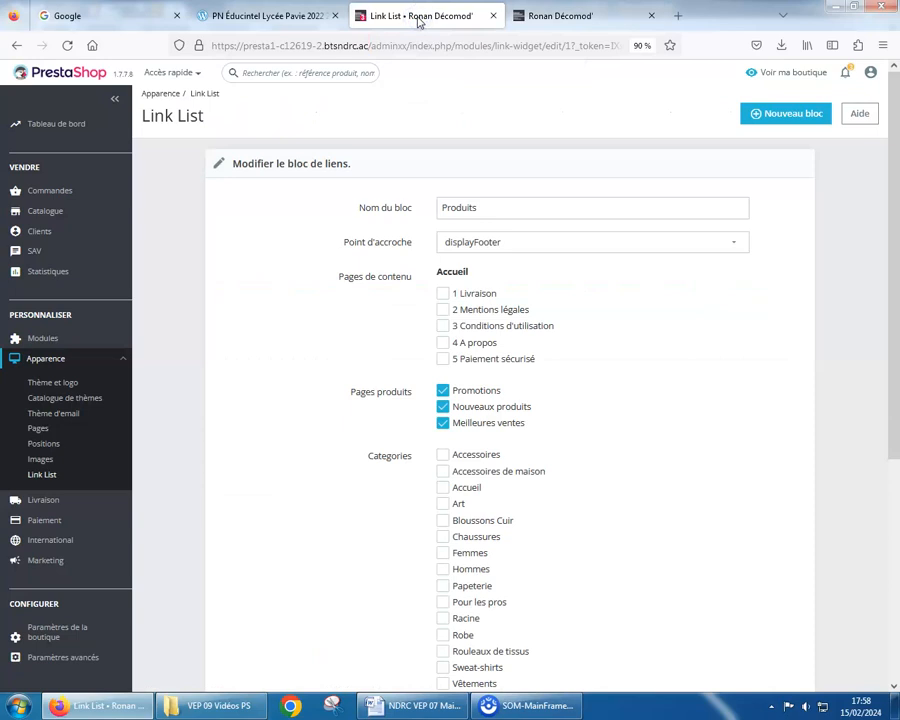
Start a new link block named "Notre partenaire : cuir-city.com" and attach it to the displayFooter hook
click(782, 115)
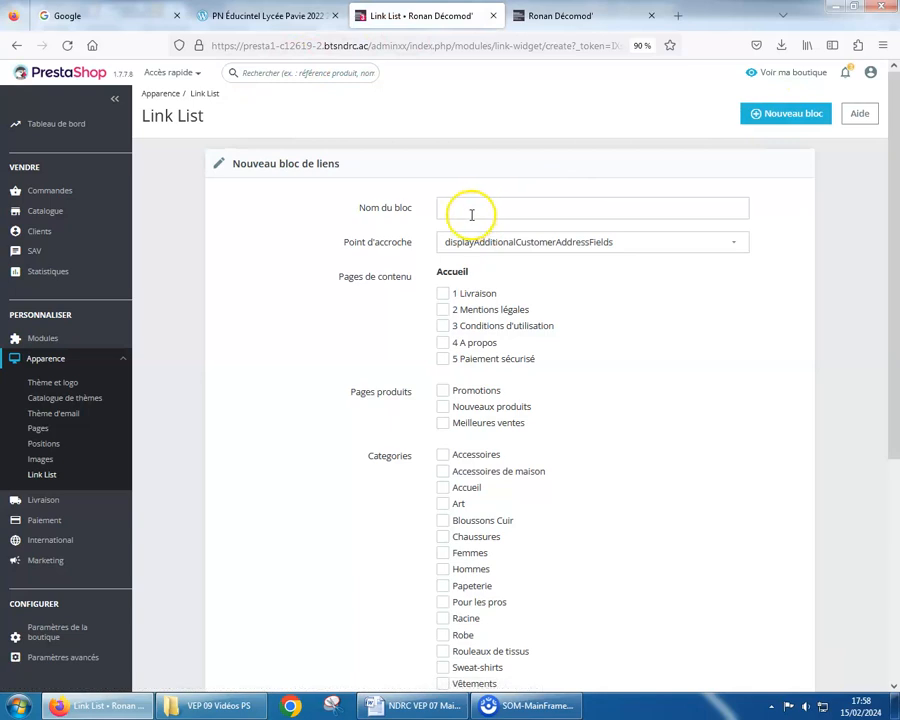
text(n)
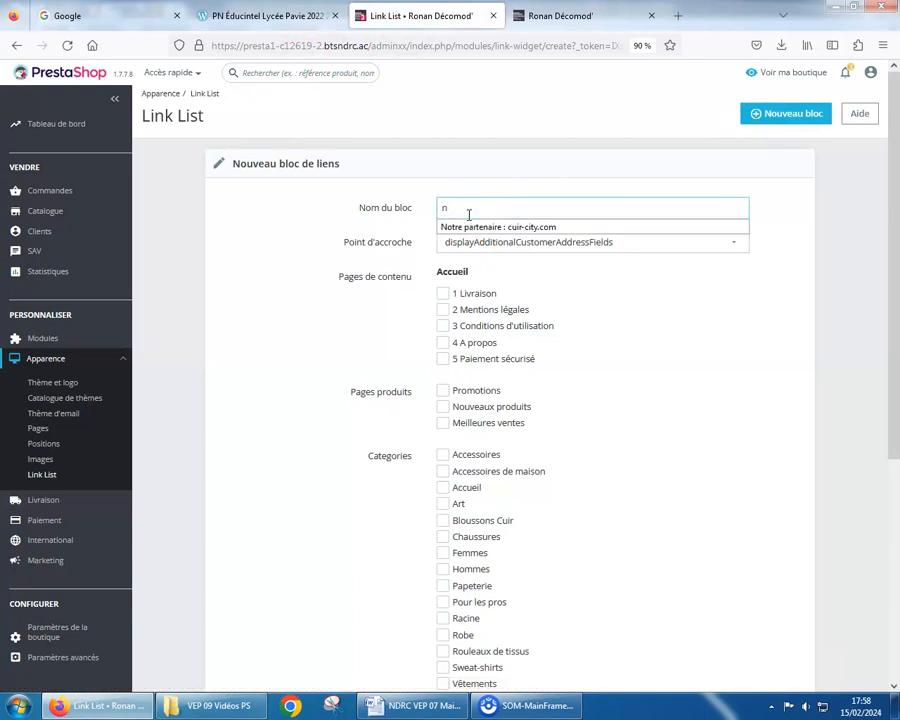
click(470, 227)
click(735, 243)
drag(737, 297, 526, 350)
scroll(526, 354, down, 5)
scroll(560, 345, up, 2)
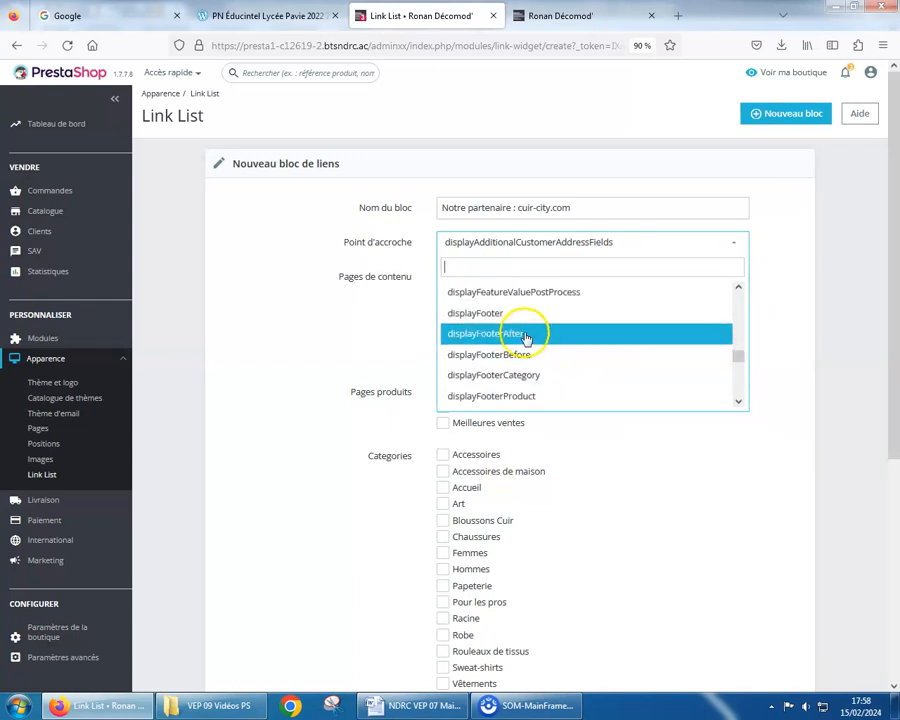
click(487, 314)
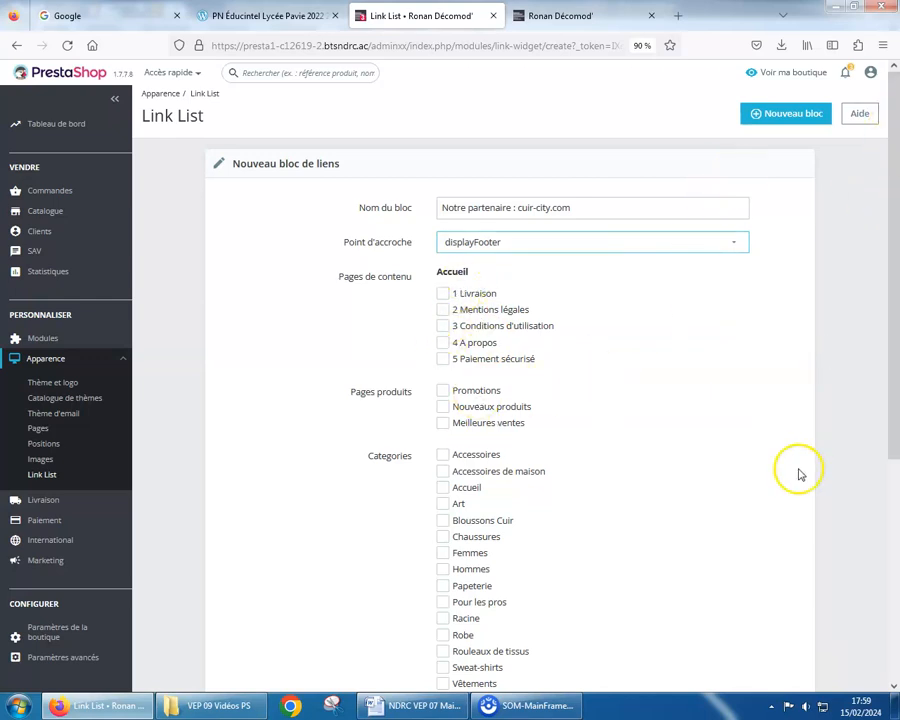
drag(893, 393, 896, 648)
click(568, 476)
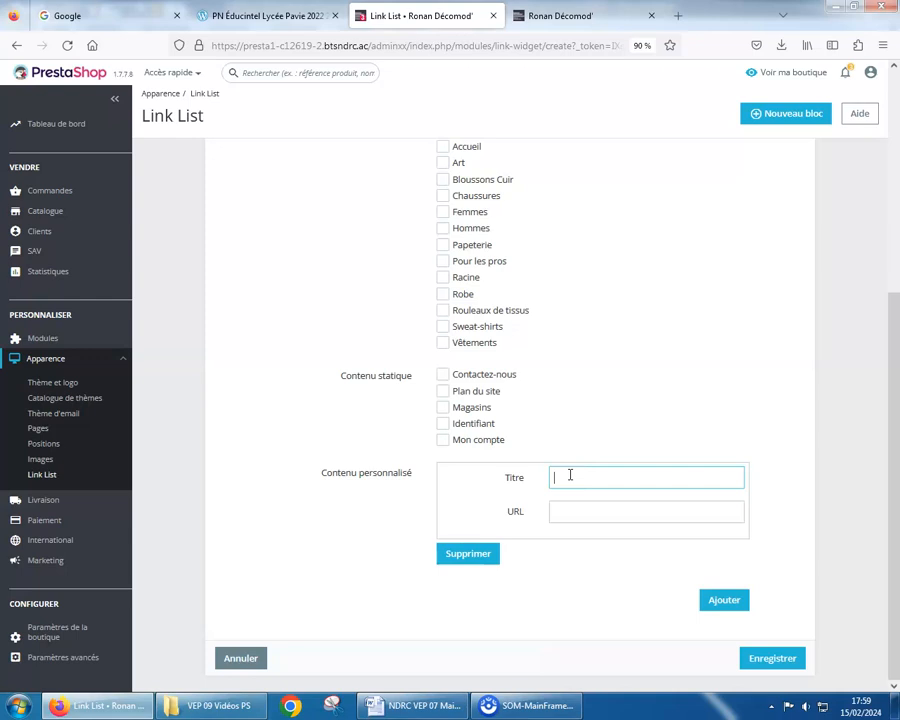
text(te)
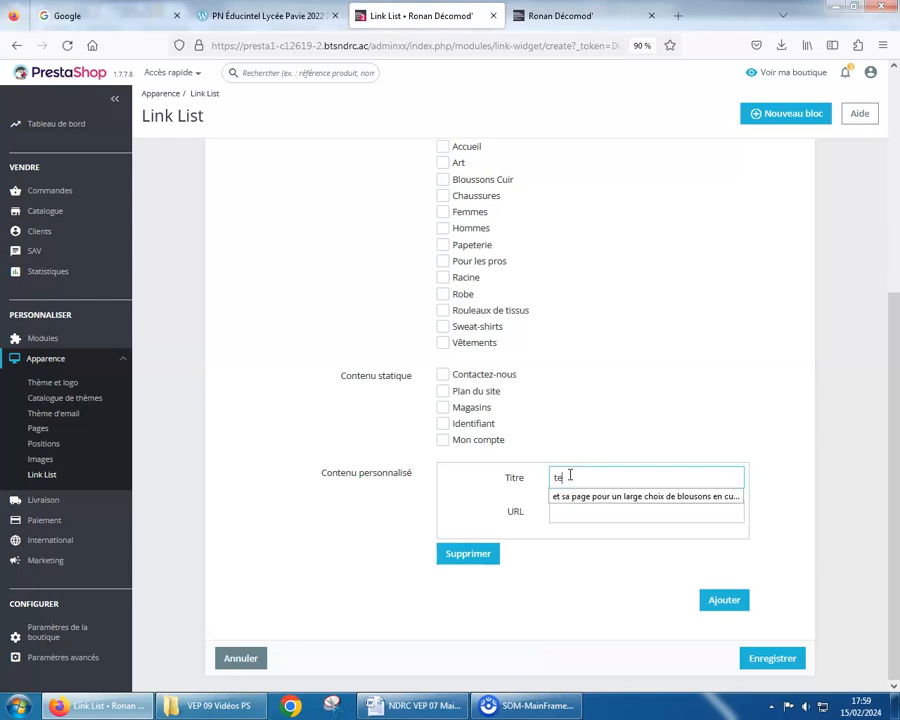
click(575, 496)
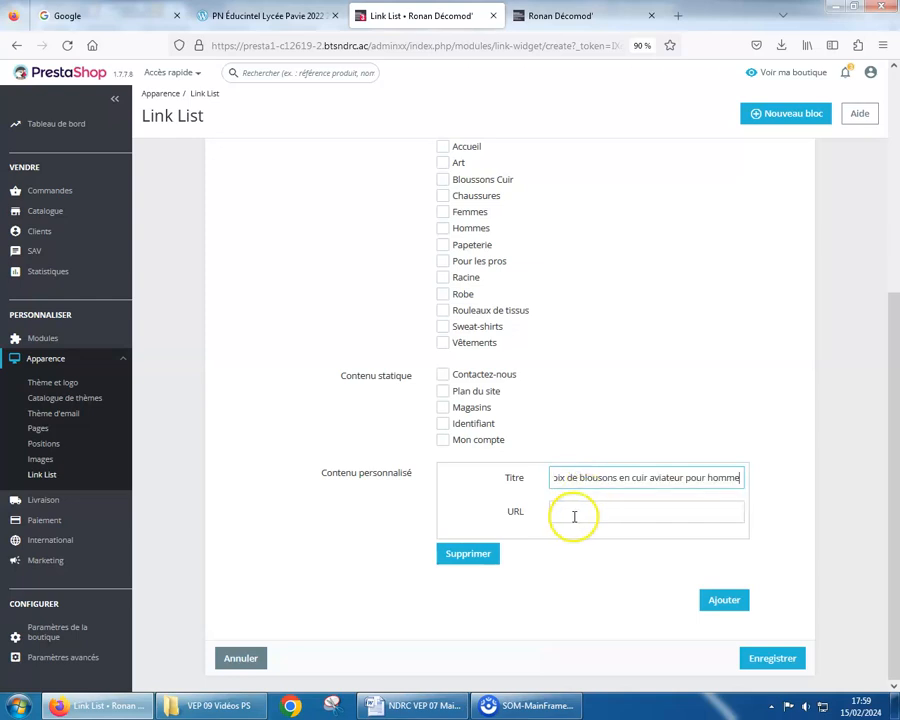
click(415, 706)
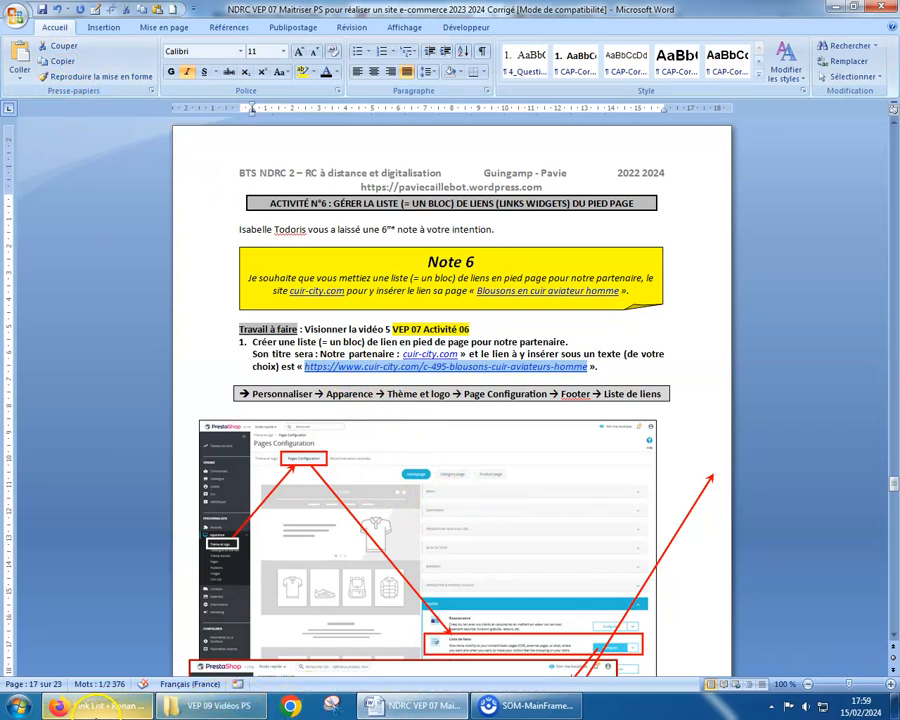
click(95, 706)
right_click(573, 508)
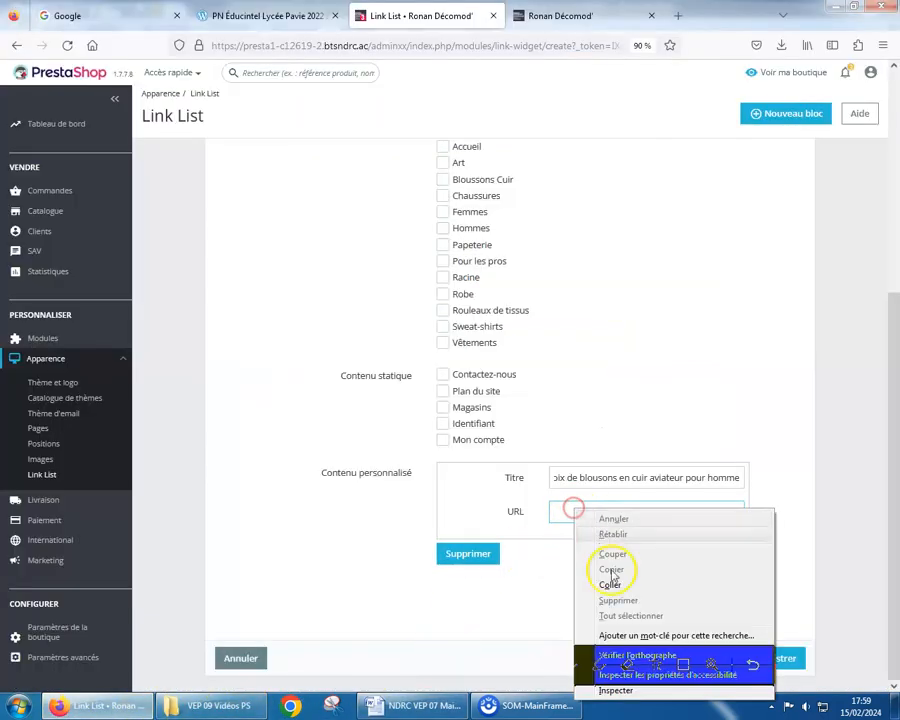
click(608, 582)
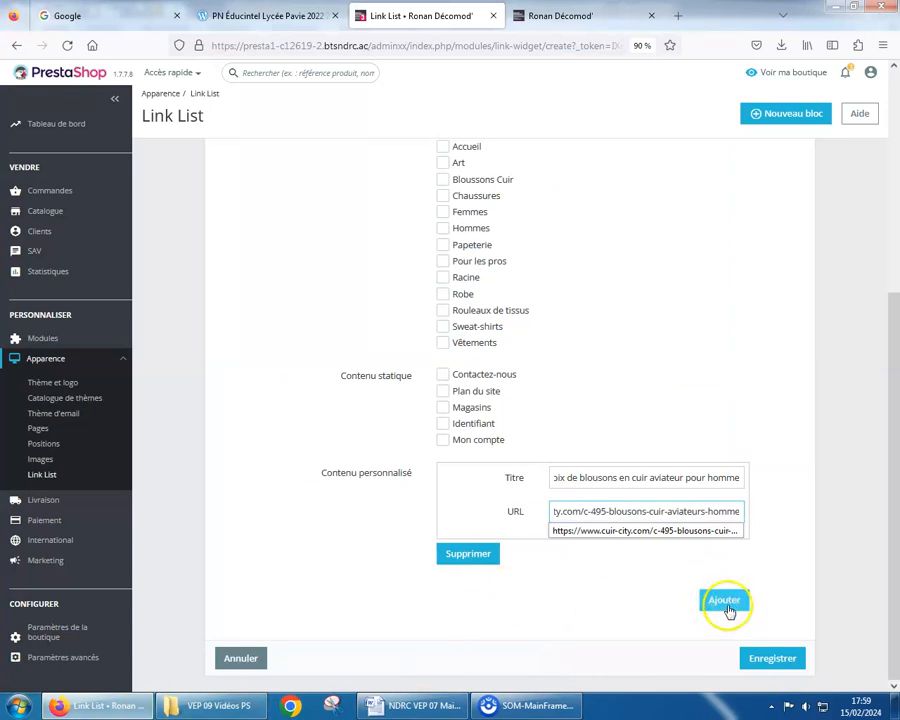
click(724, 602)
scroll(569, 585, down, 2)
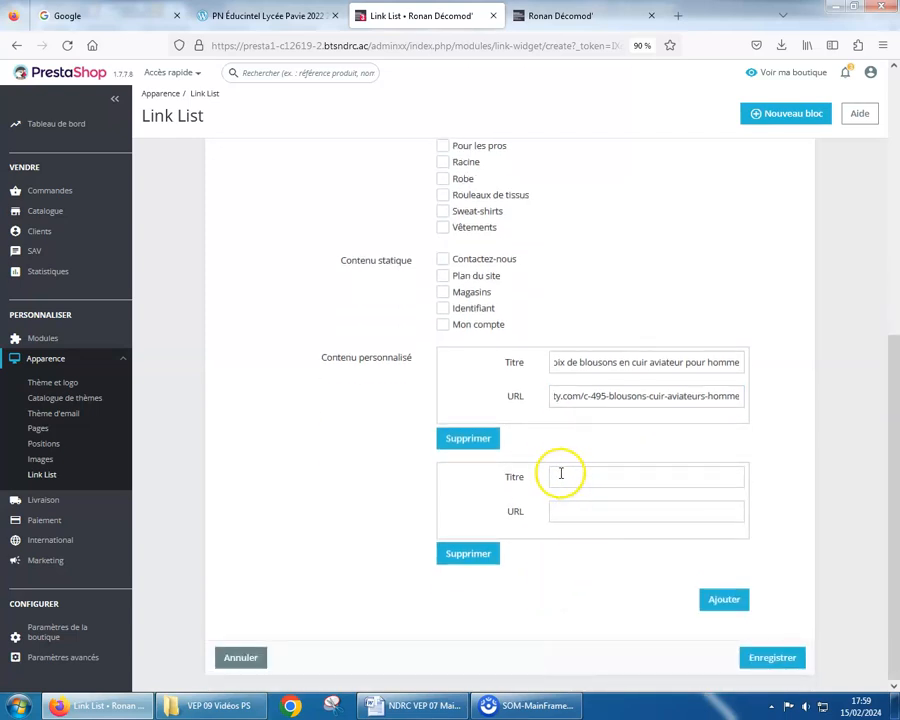
click(561, 476)
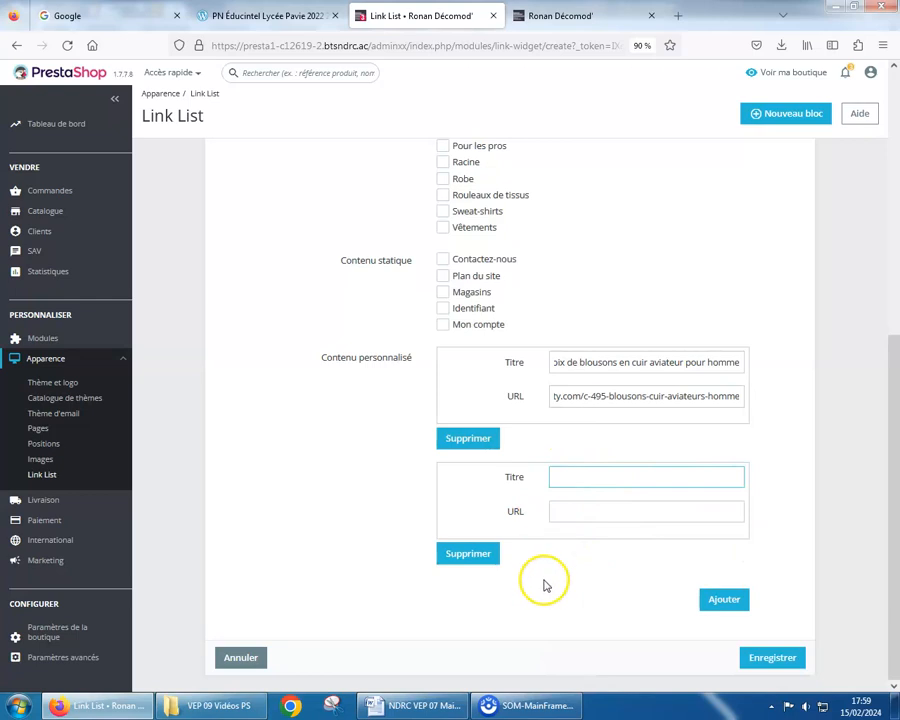
click(468, 556)
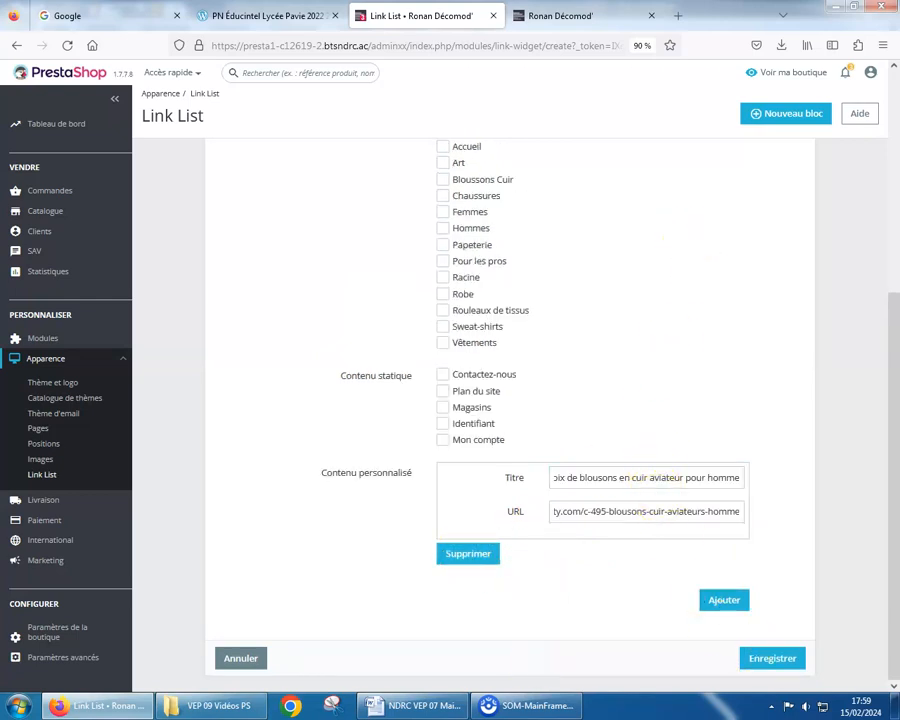
Save the new partner link block and refresh the shop's storefront homepage
click(772, 658)
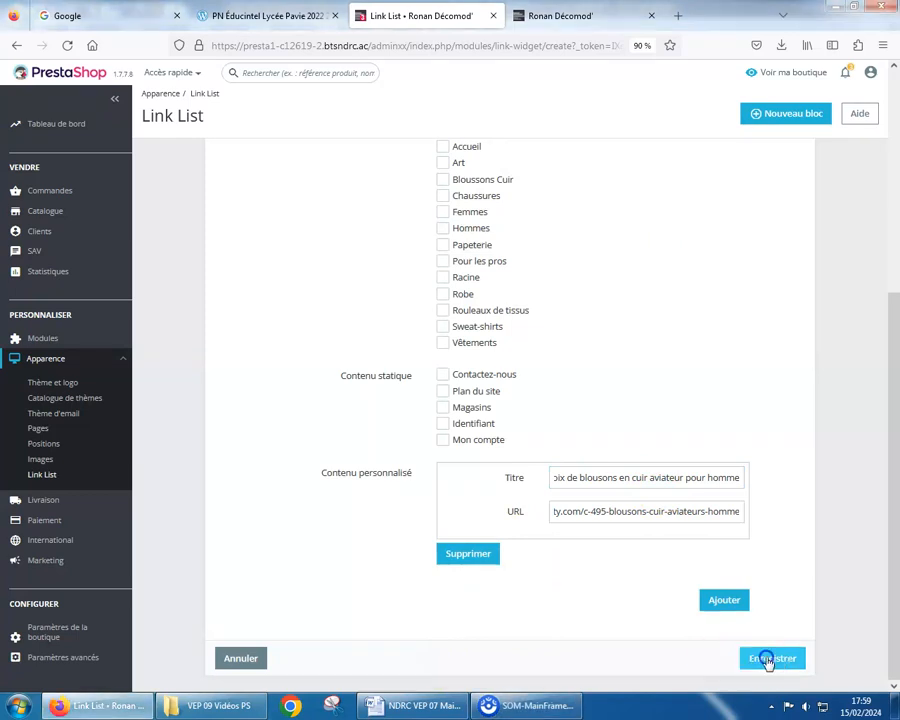
click(541, 15)
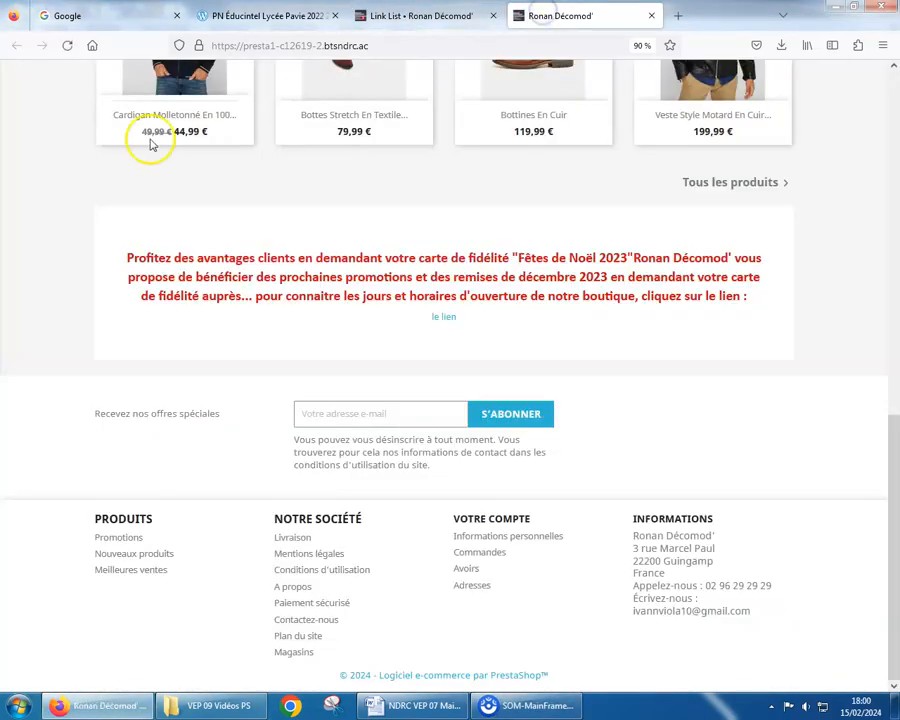
click(66, 45)
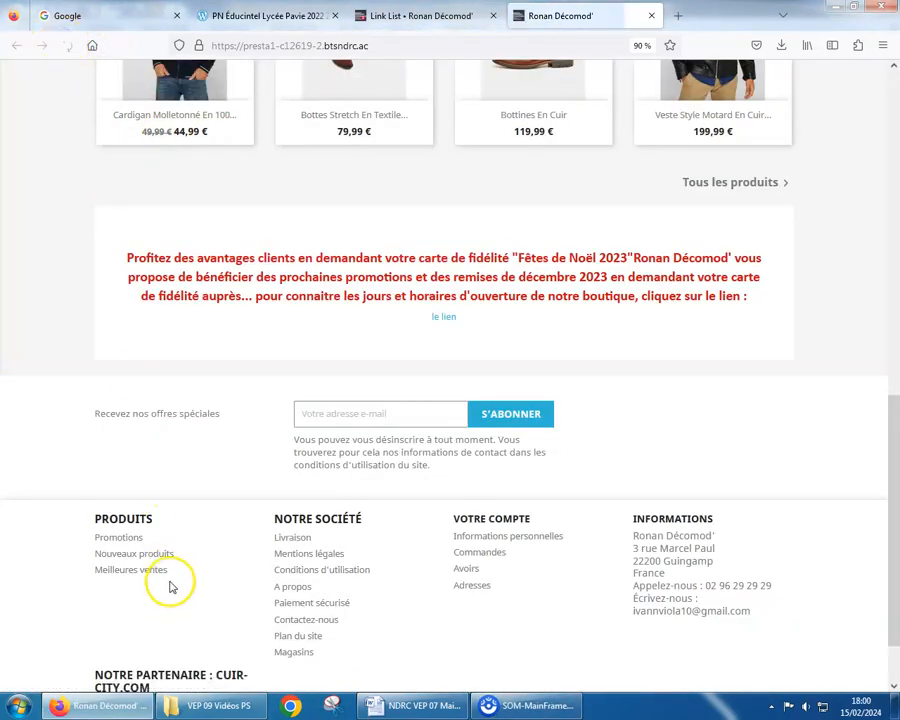
Test the partner link in the storefront footer by opening its cuir-city.com page, and return to the storefront
scroll(174, 582, down, 2)
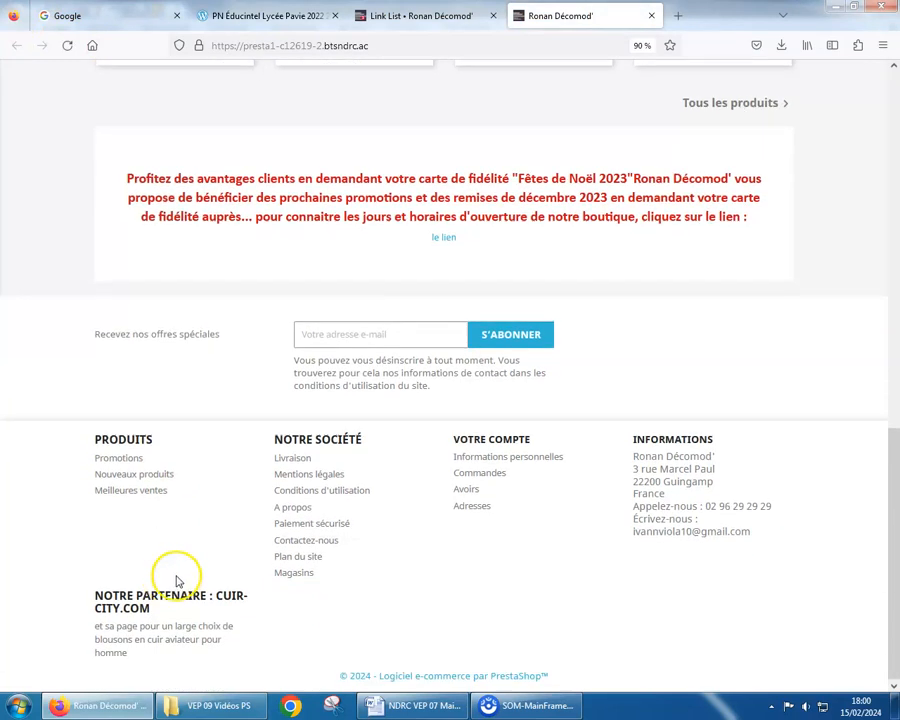
click(148, 642)
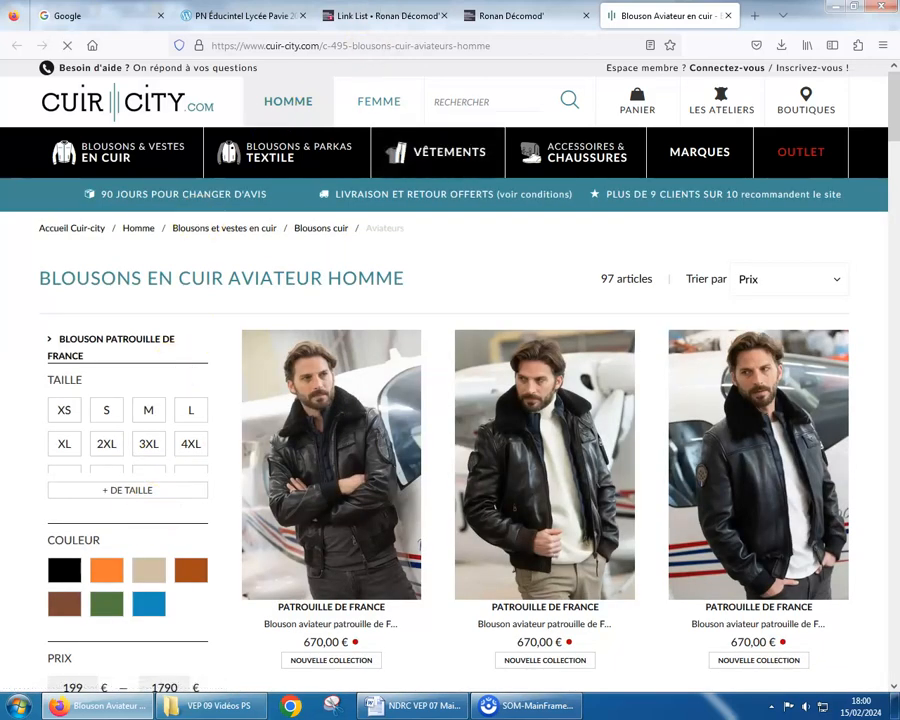
click(505, 17)
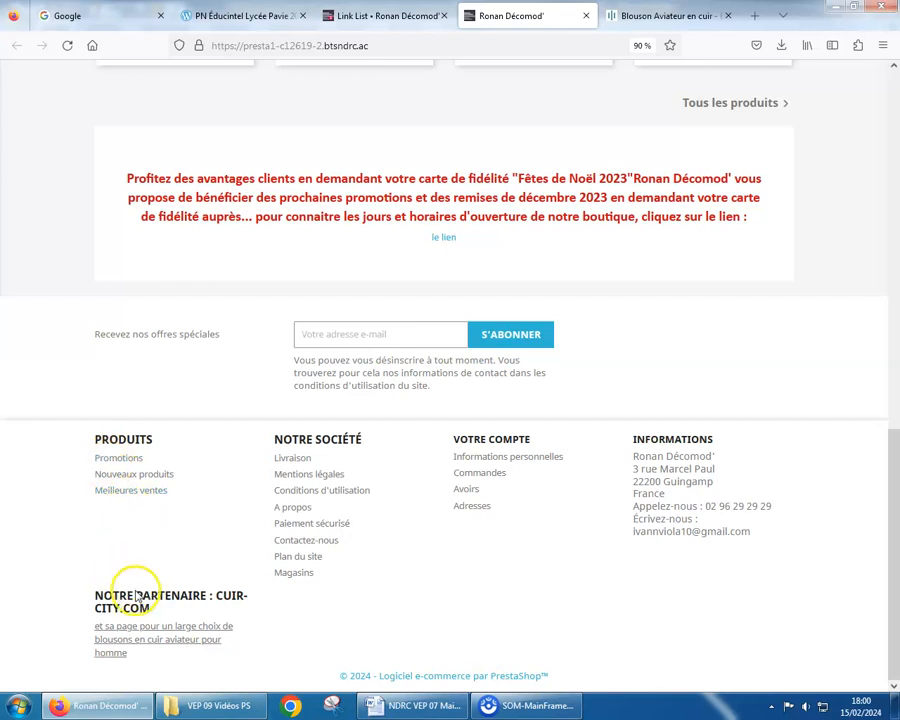
Move the "Notre partenaire : cuir-city.com" block above Produits in the displayFooter list and refresh the storefront
click(375, 17)
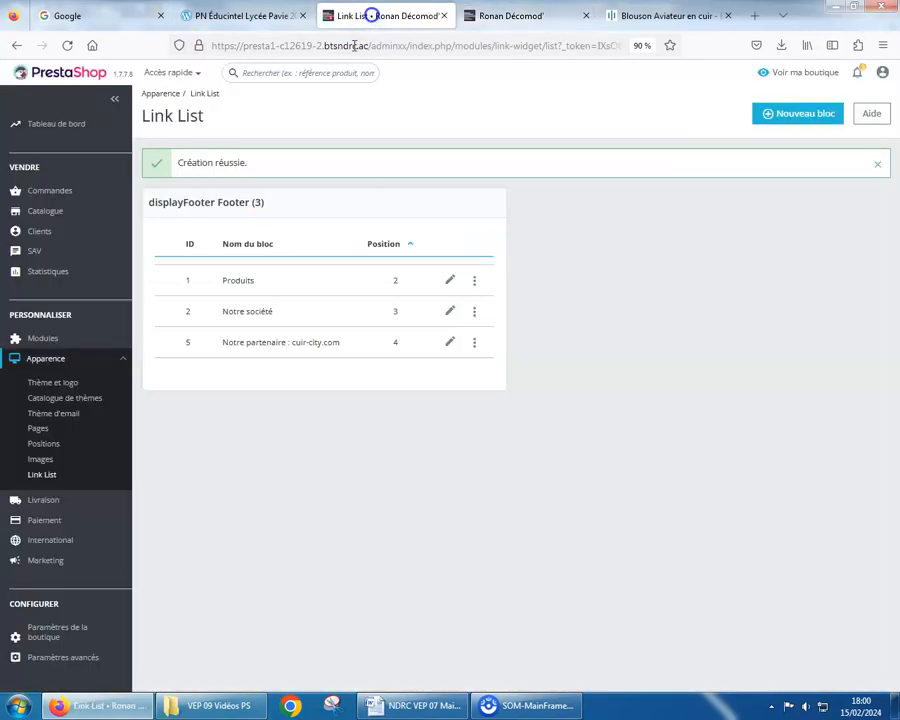
drag(166, 343, 167, 282)
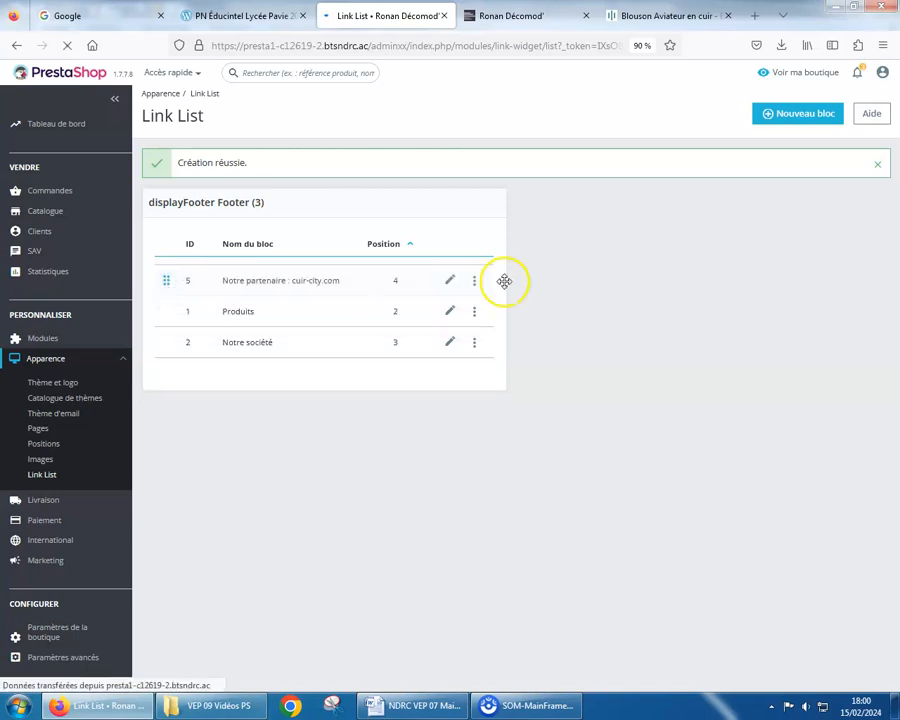
click(490, 16)
click(66, 45)
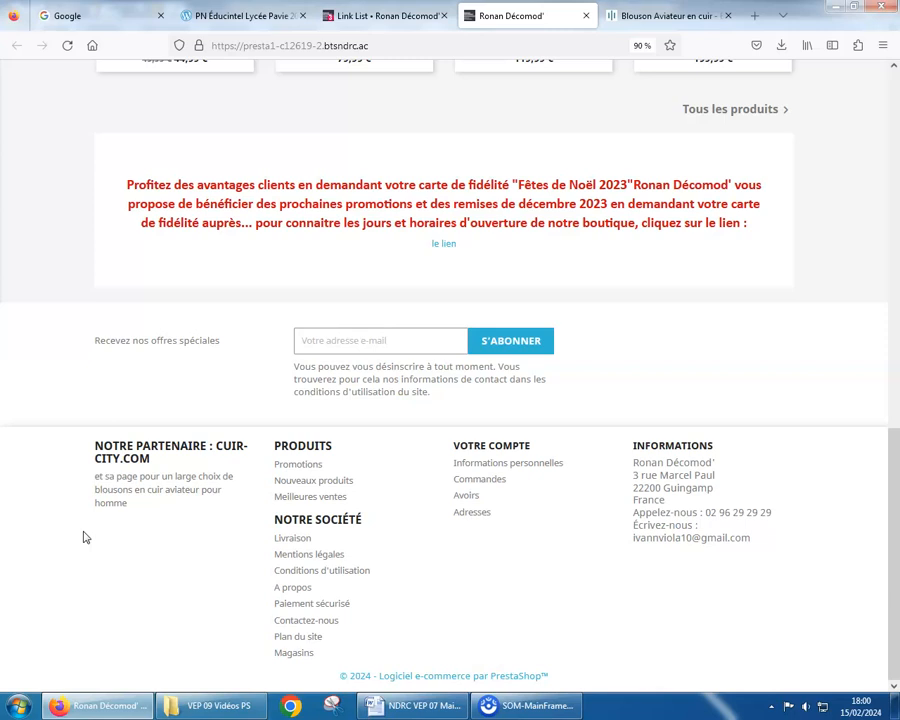
Switch to the Word document and select "Gérer la liste de liens (link widgets) du pied de page" in the final PrestaShop skills table
click(428, 702)
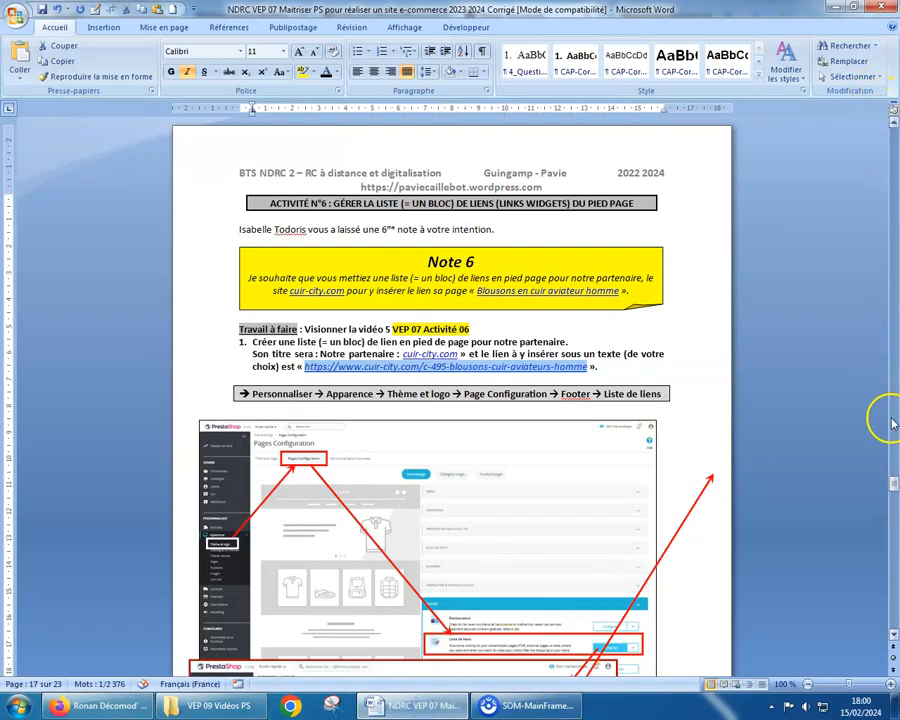
drag(893, 482, 886, 608)
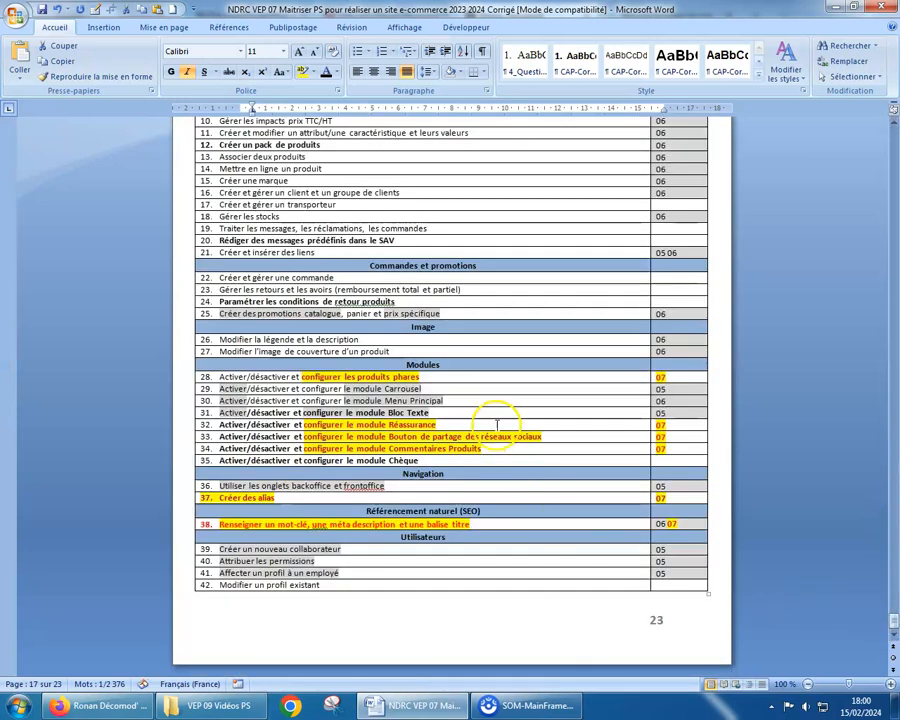
scroll(505, 432, up, 4)
drag(240, 205, 420, 210)
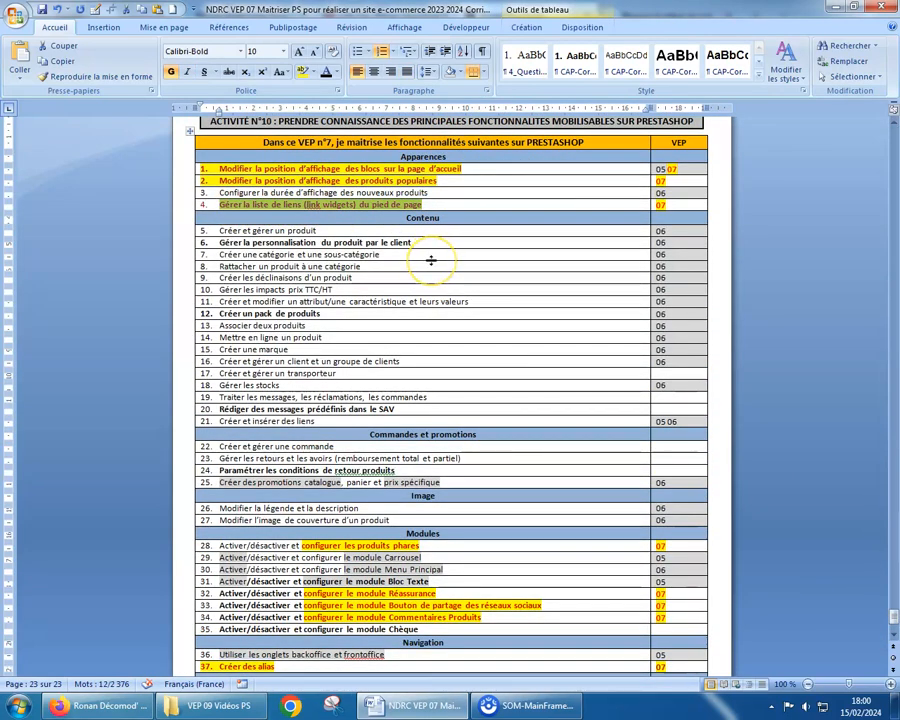